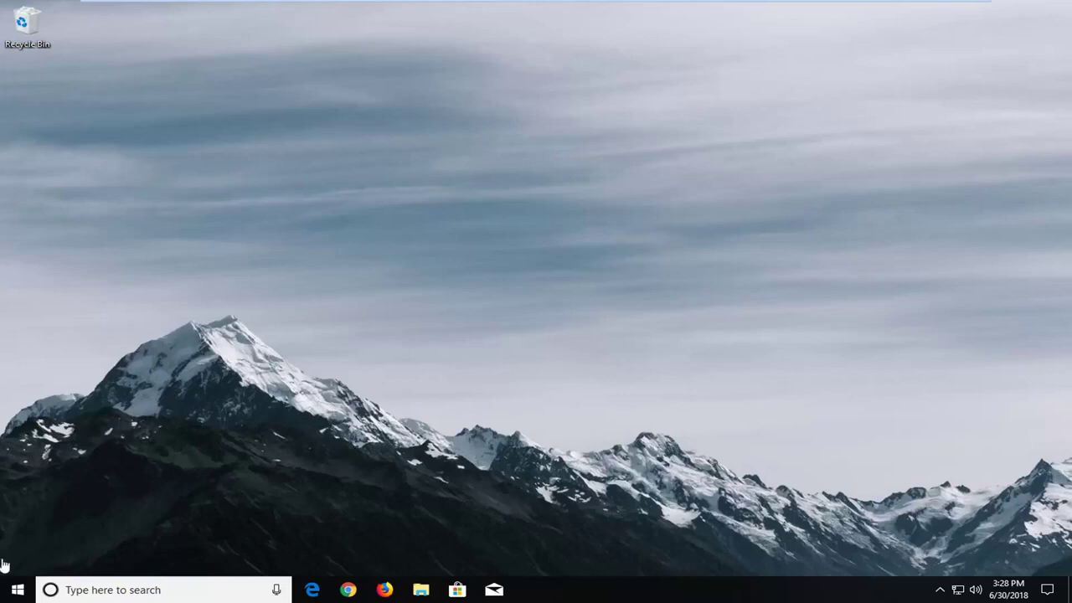
- Find and open the Sound control panel, and move its window nearer the middle of the desktop
click(7, 590)
text(sound)
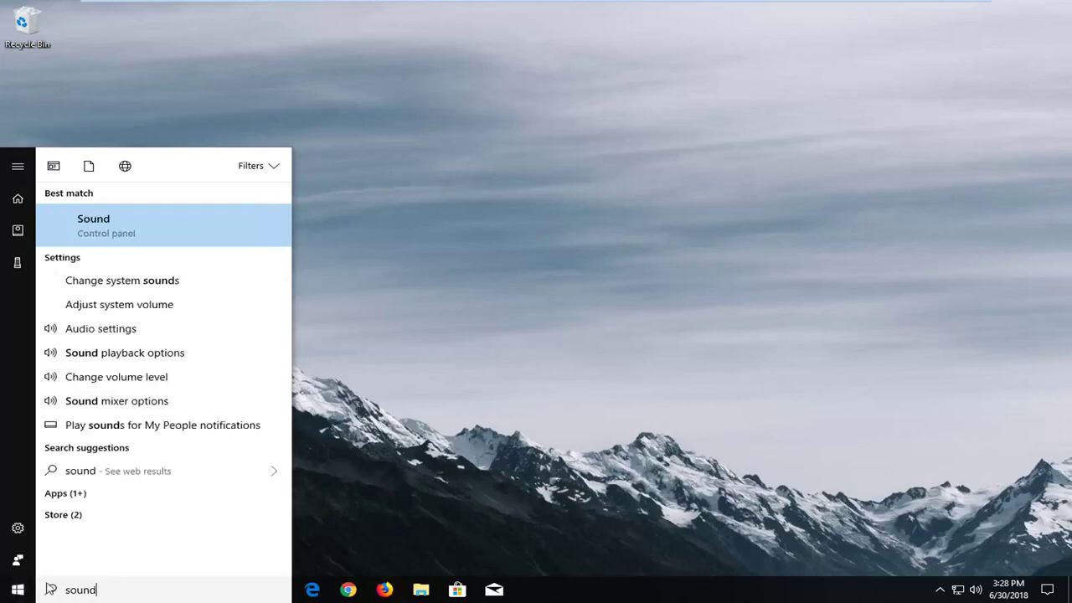
click(95, 237)
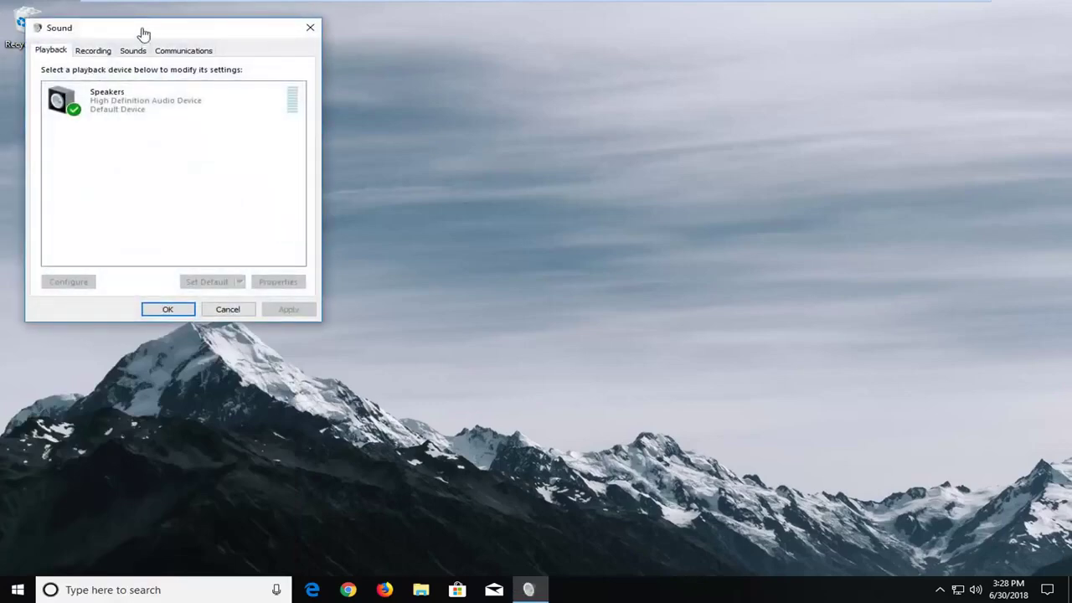
drag(149, 28, 383, 98)
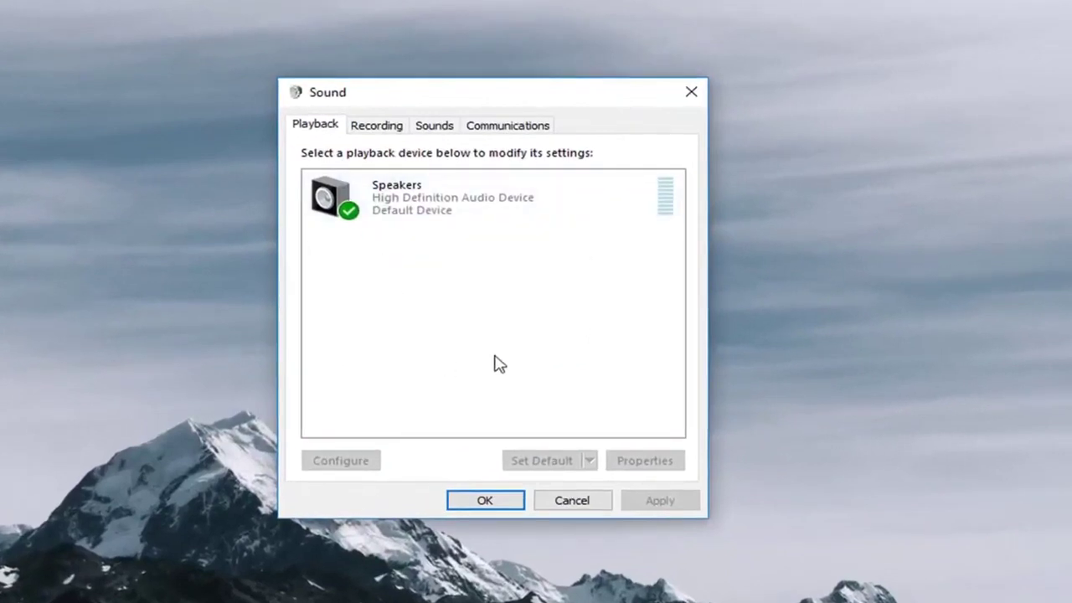
- Examine the playback device list's options for showing disabled and disconnected devices, and the options available for Speakers
right_click(420, 251)
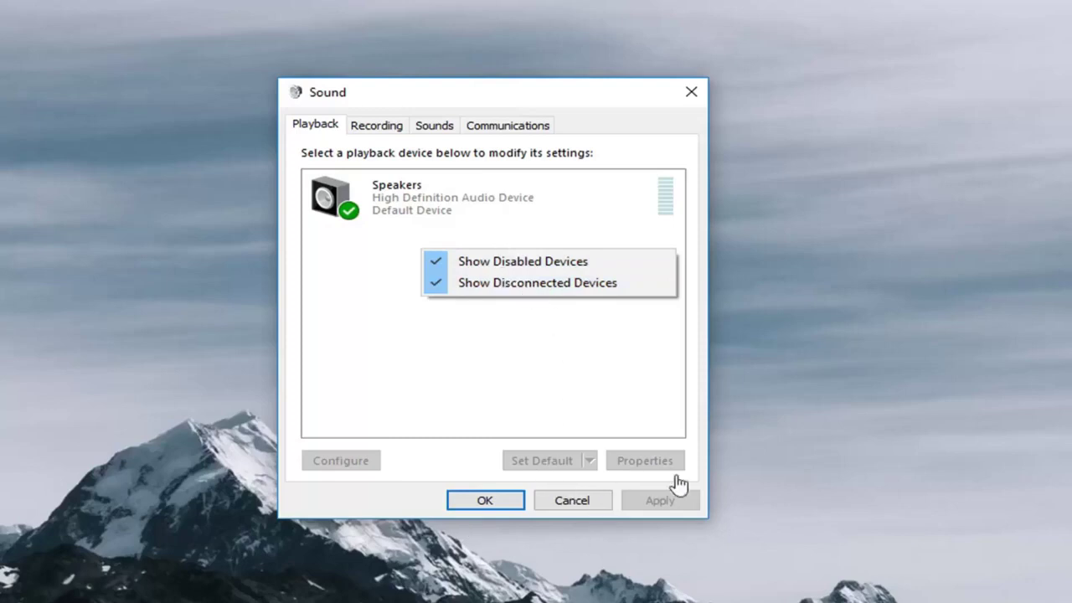
click(354, 208)
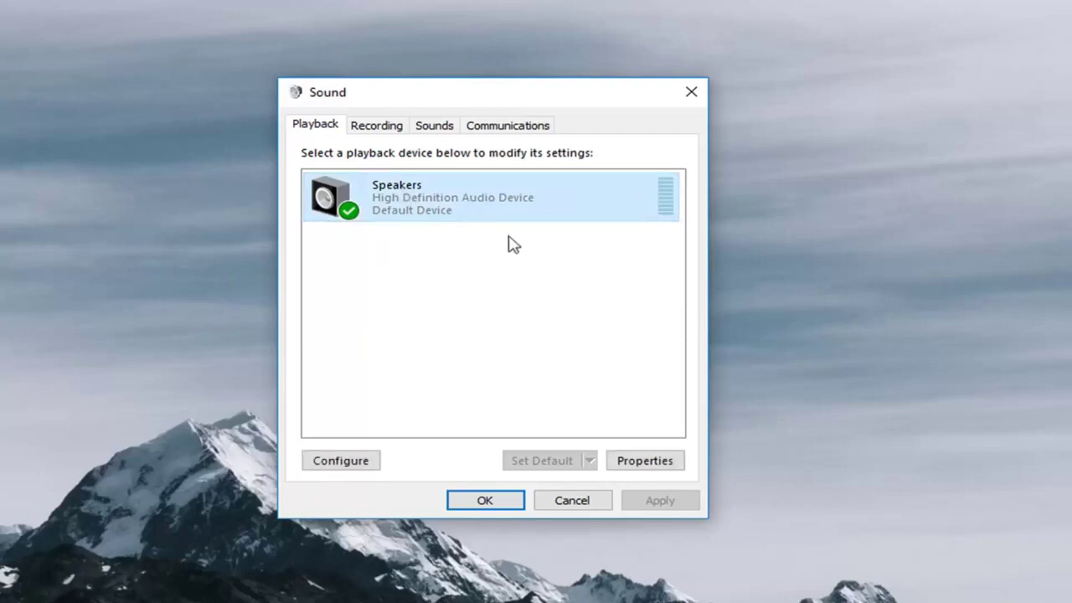
click(410, 266)
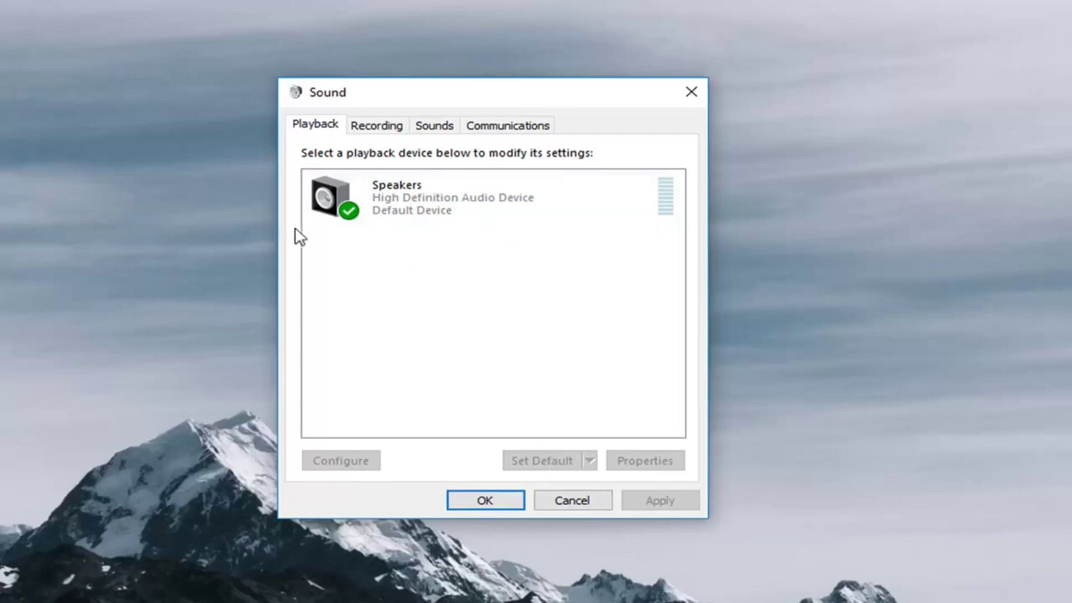
click(408, 210)
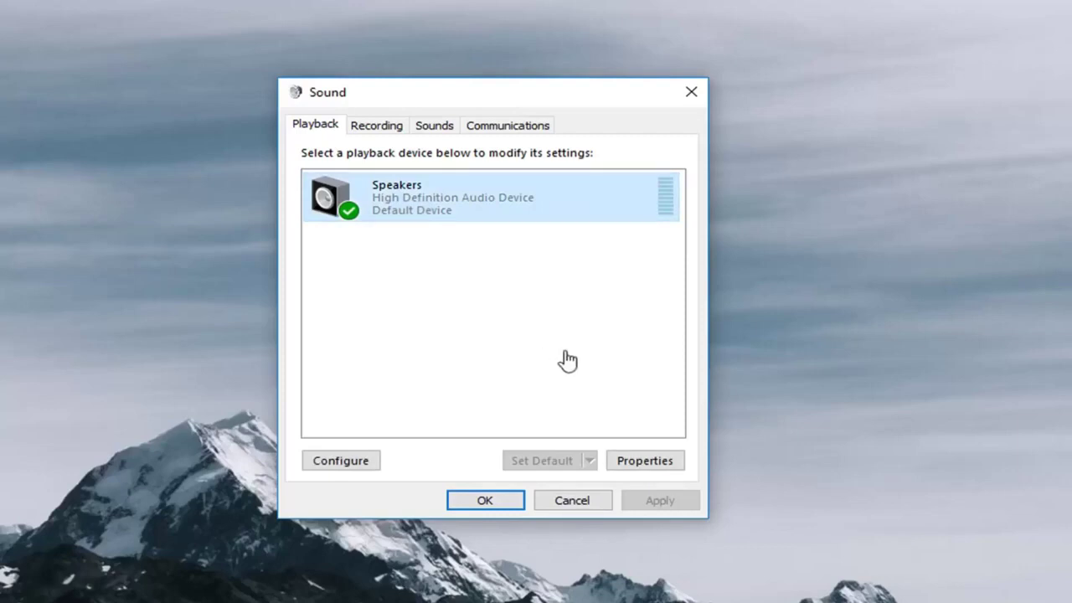
right_click(442, 251)
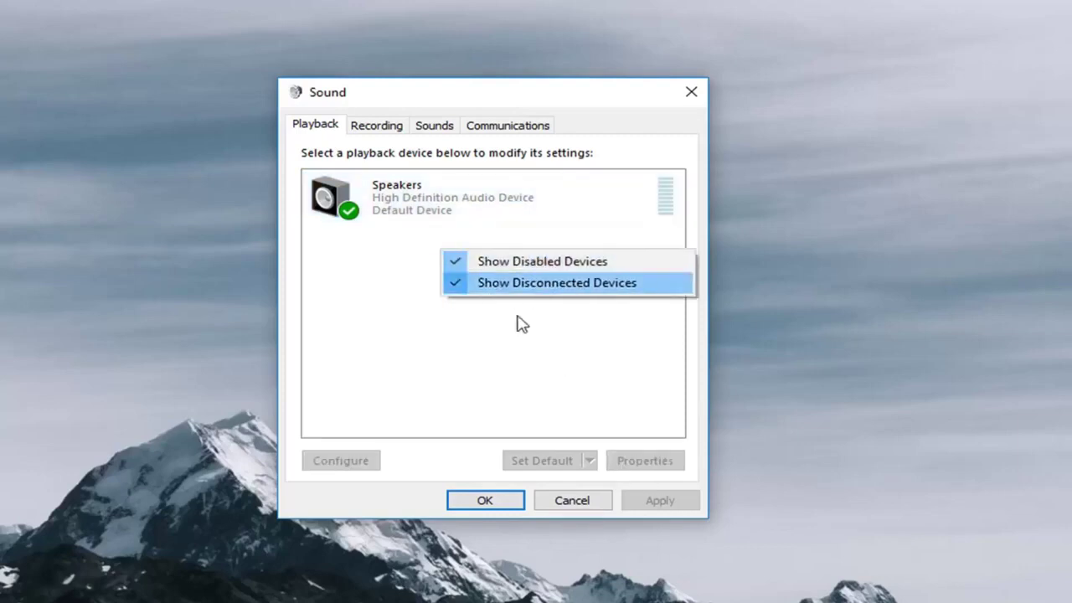
click(361, 322)
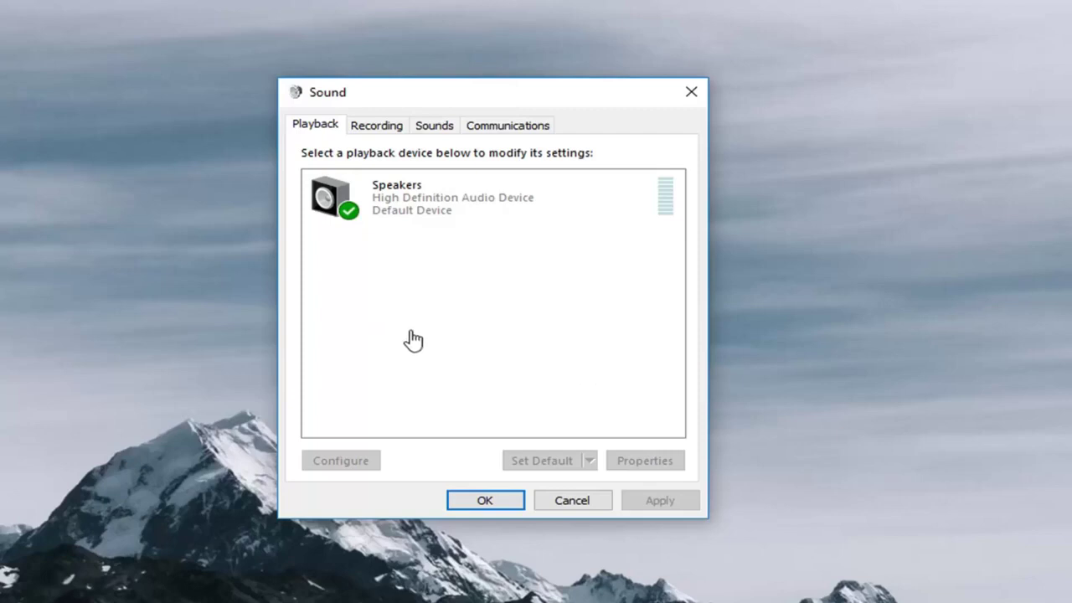
right_click(422, 200)
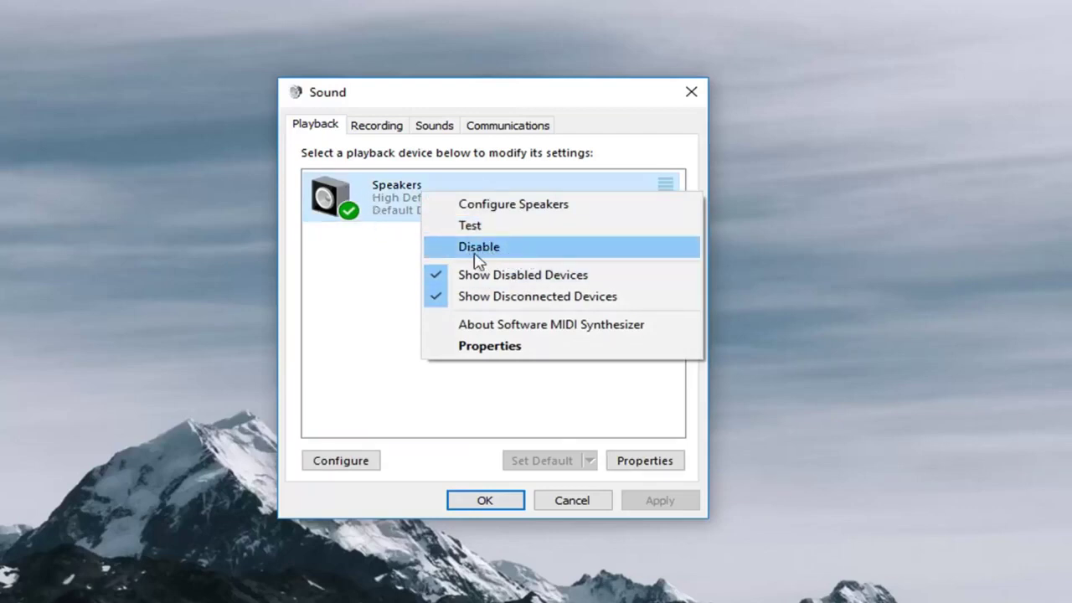
click(353, 292)
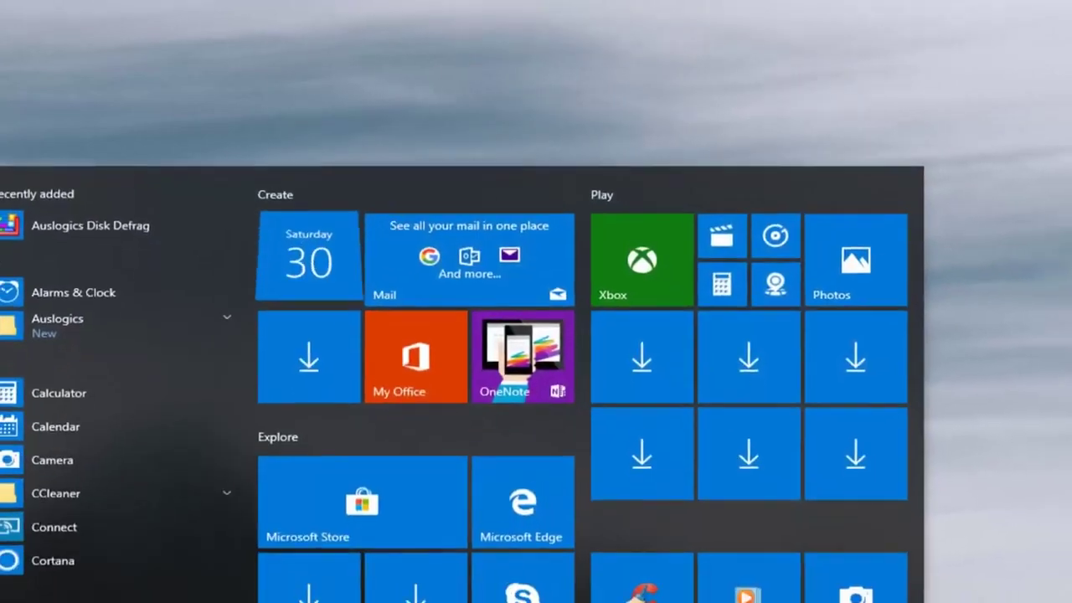
- Search Windows for "device manager" and open Device Manager
text(device)
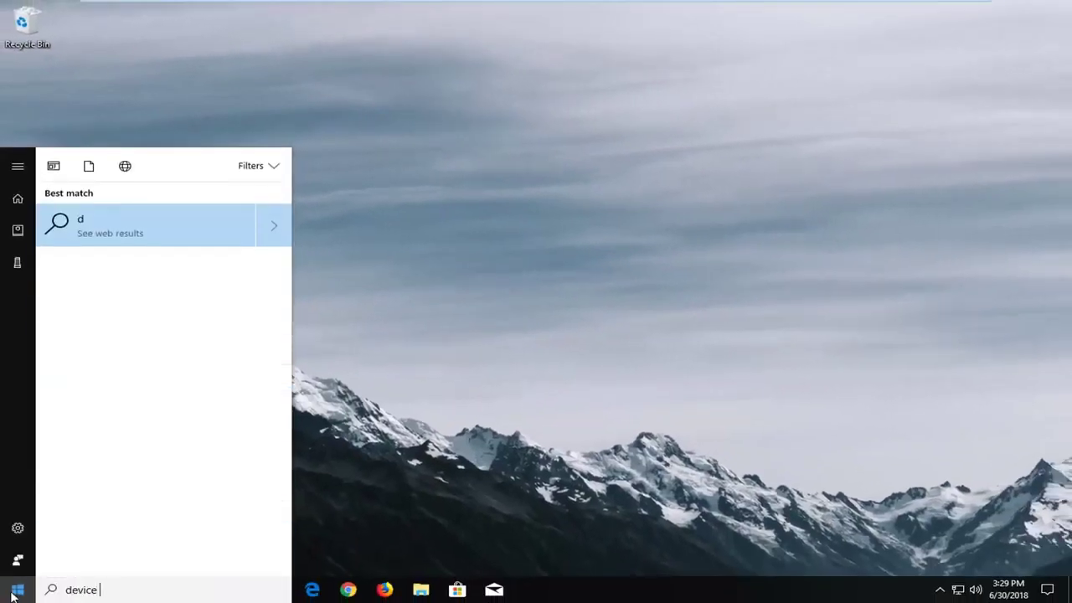
text( manager)
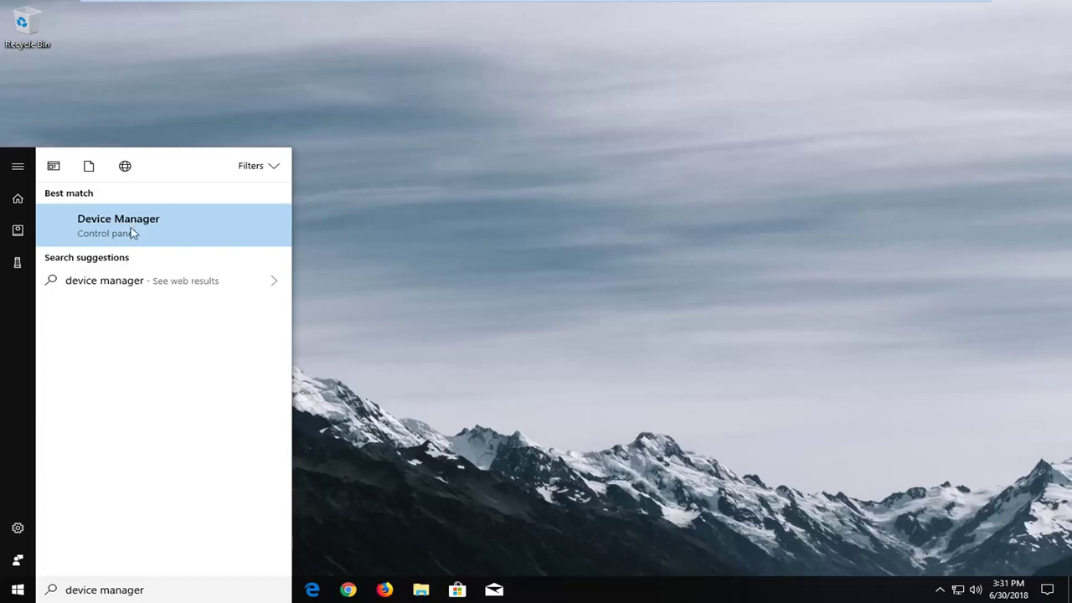
click(132, 233)
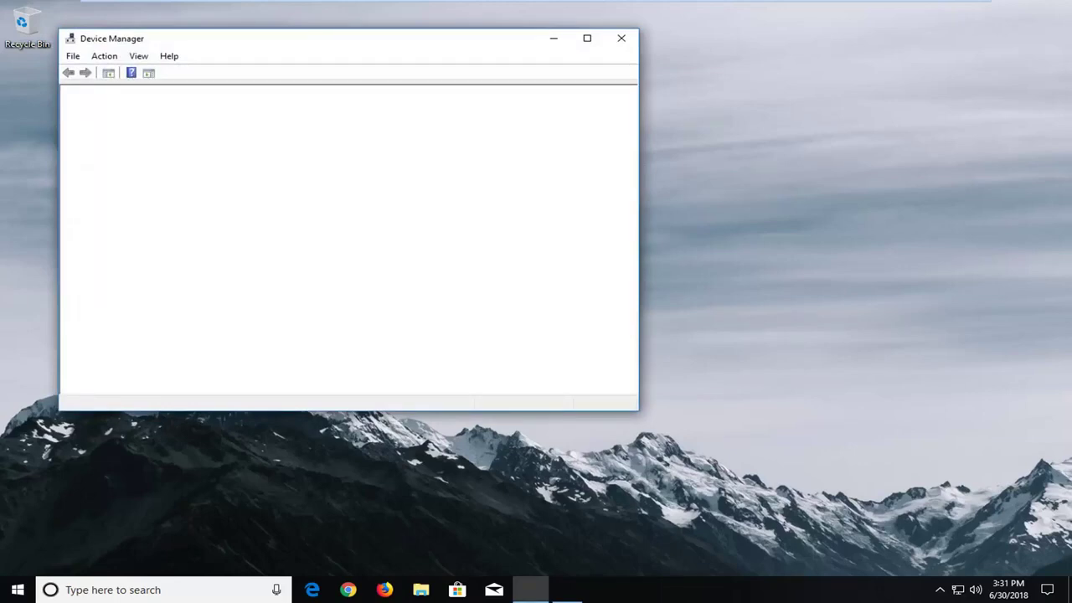
- Close the unresponsive Device Manager window, ending the program instead of waiting for it to respond
drag(427, 46, 570, 103)
click(623, 40)
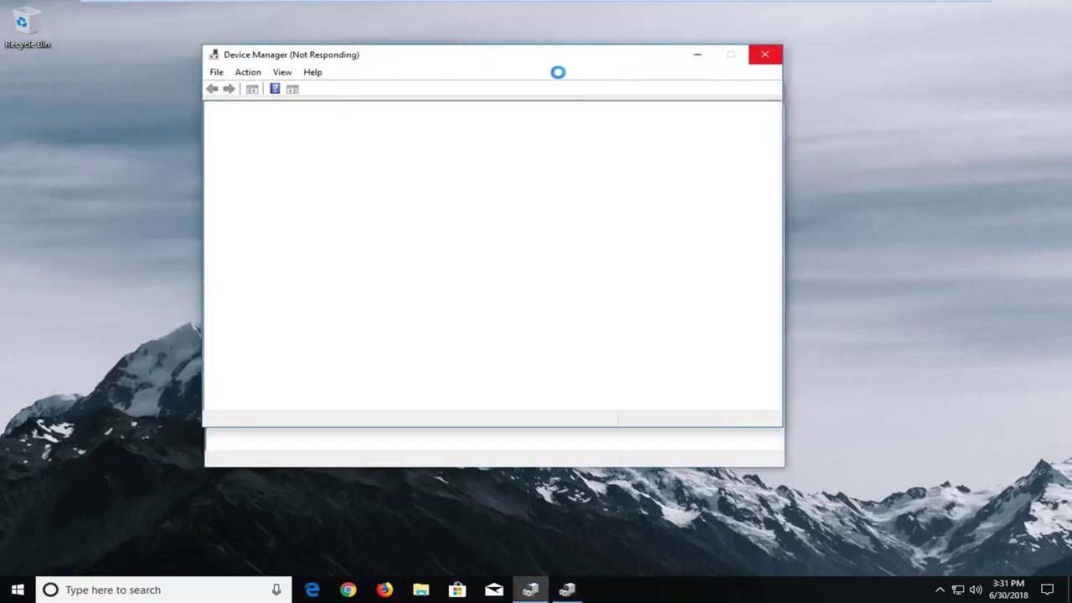
drag(552, 69, 532, 99)
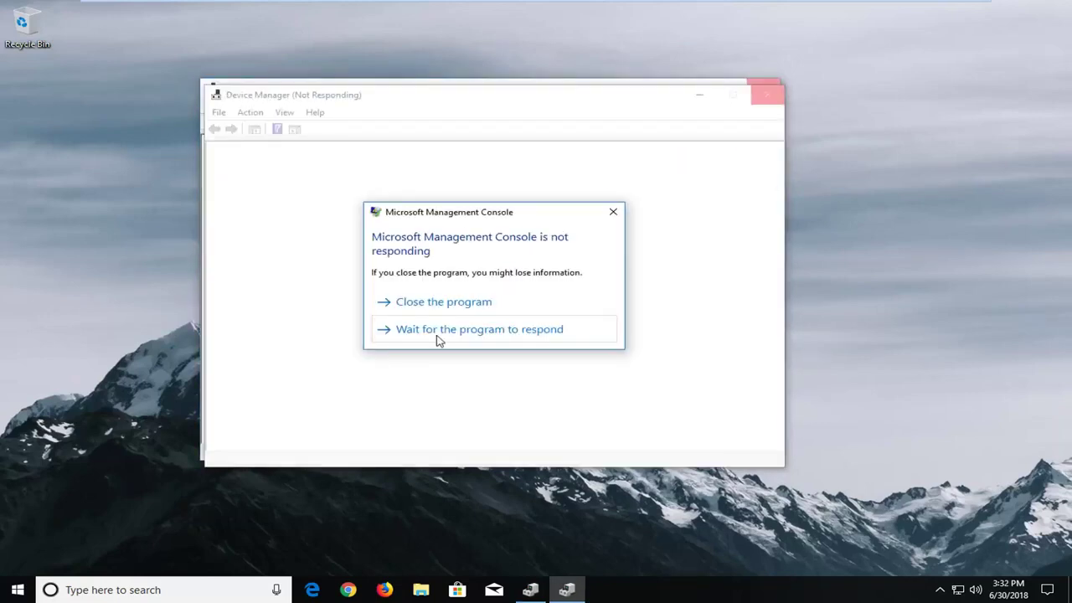
click(442, 303)
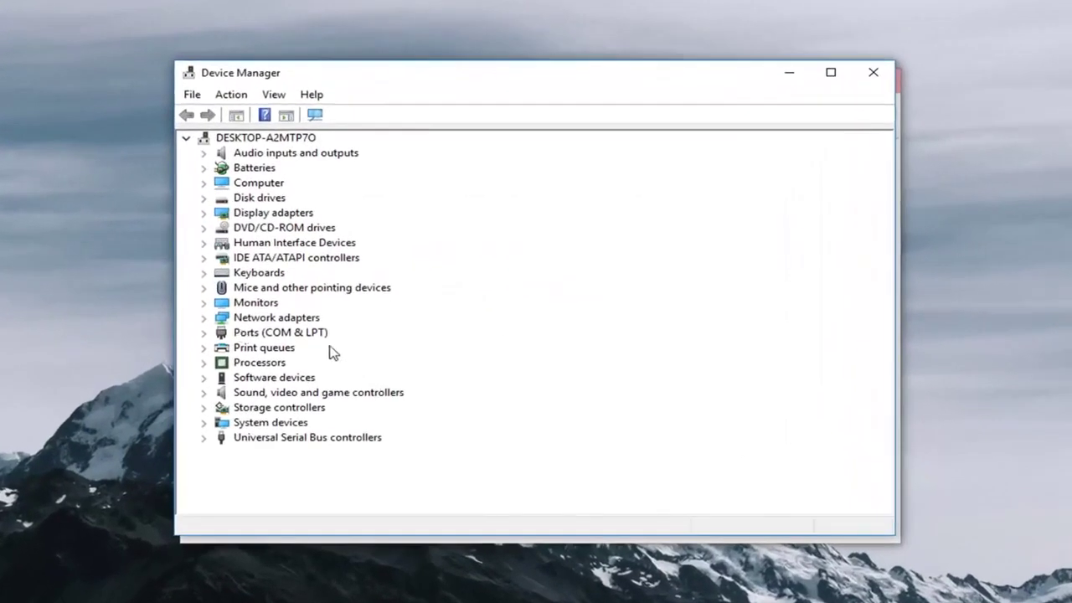
- Expand Sound, video and game controllers, view the options for High Definition Audio Device, and minimize Device Manager
click(265, 400)
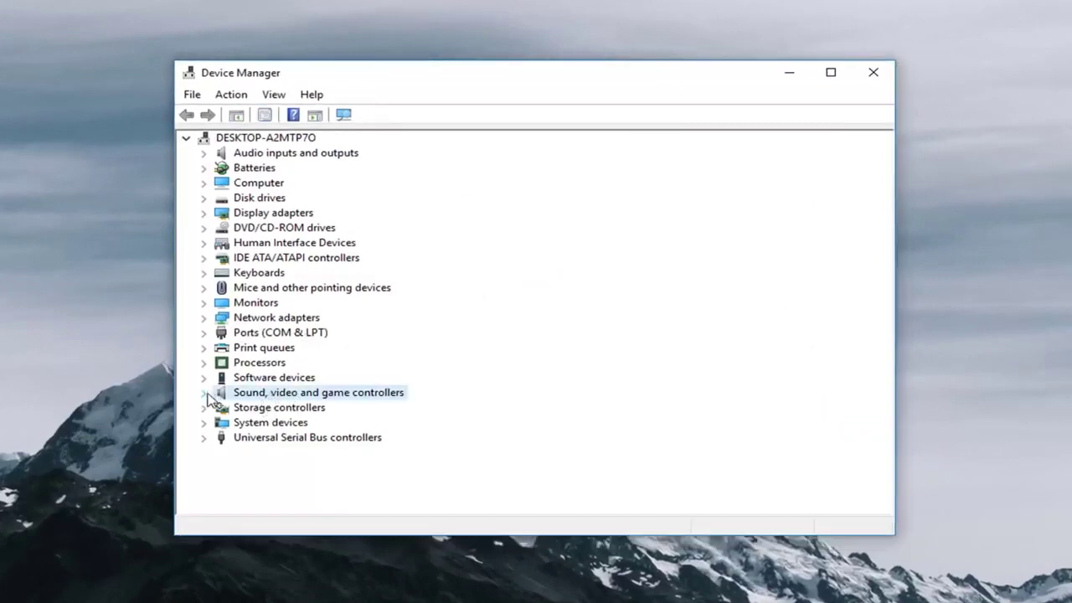
click(203, 392)
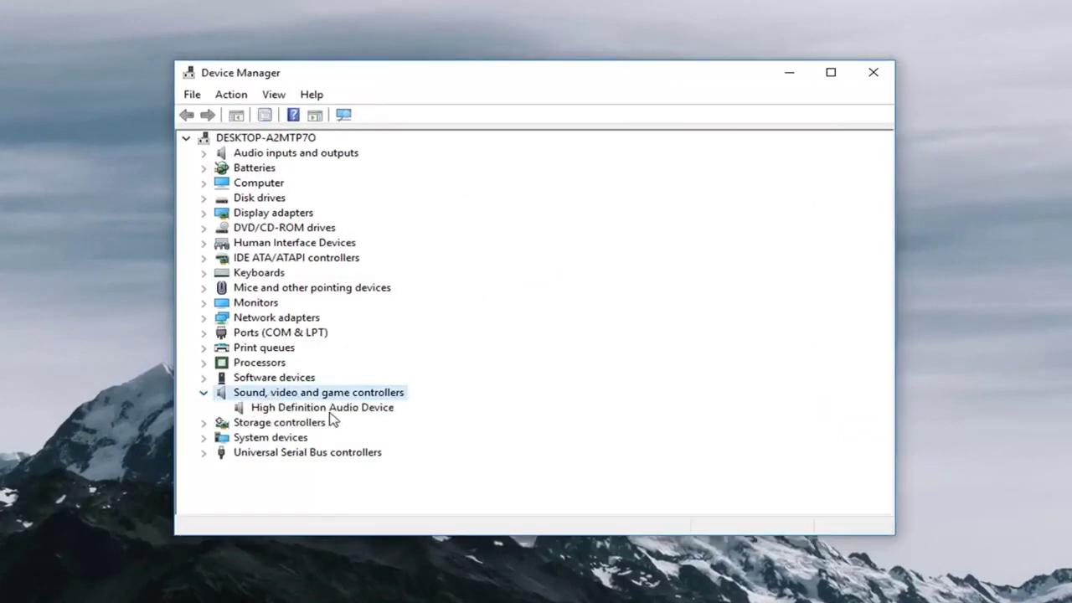
click(330, 409)
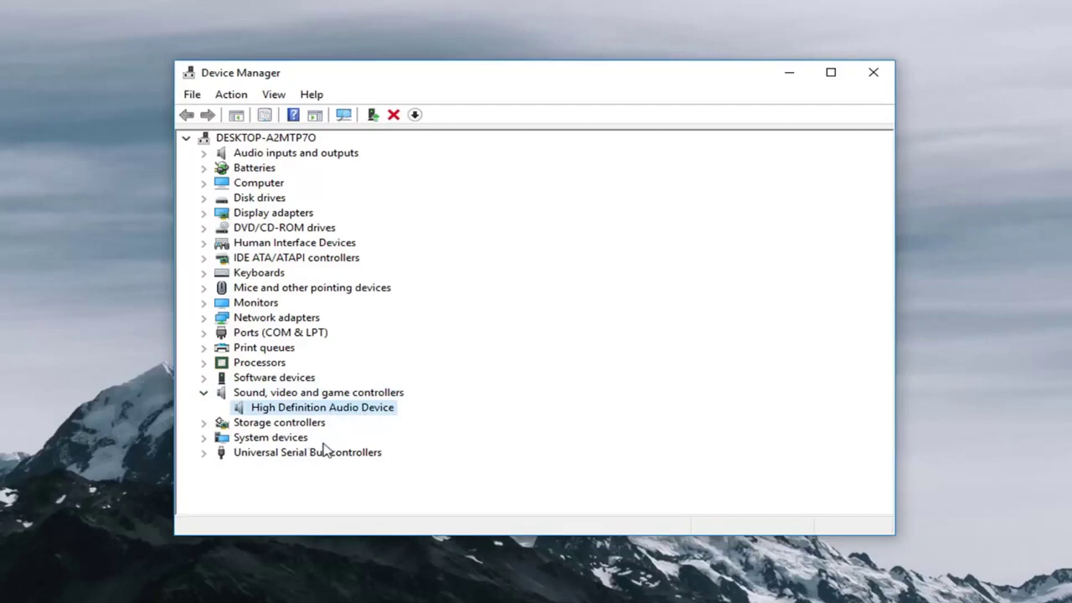
right_click(311, 409)
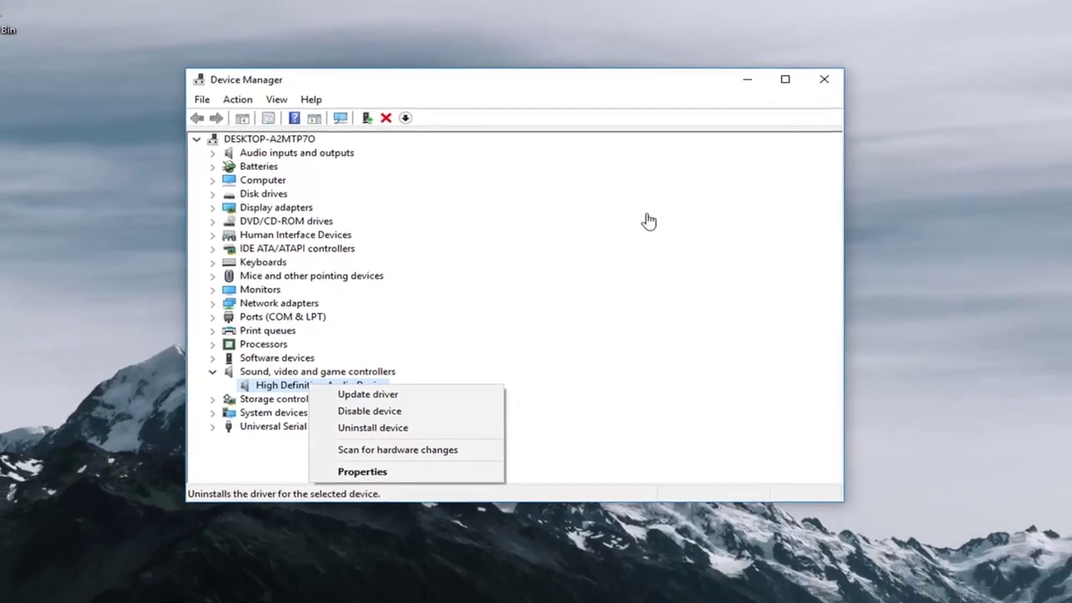
click(726, 86)
click(726, 86)
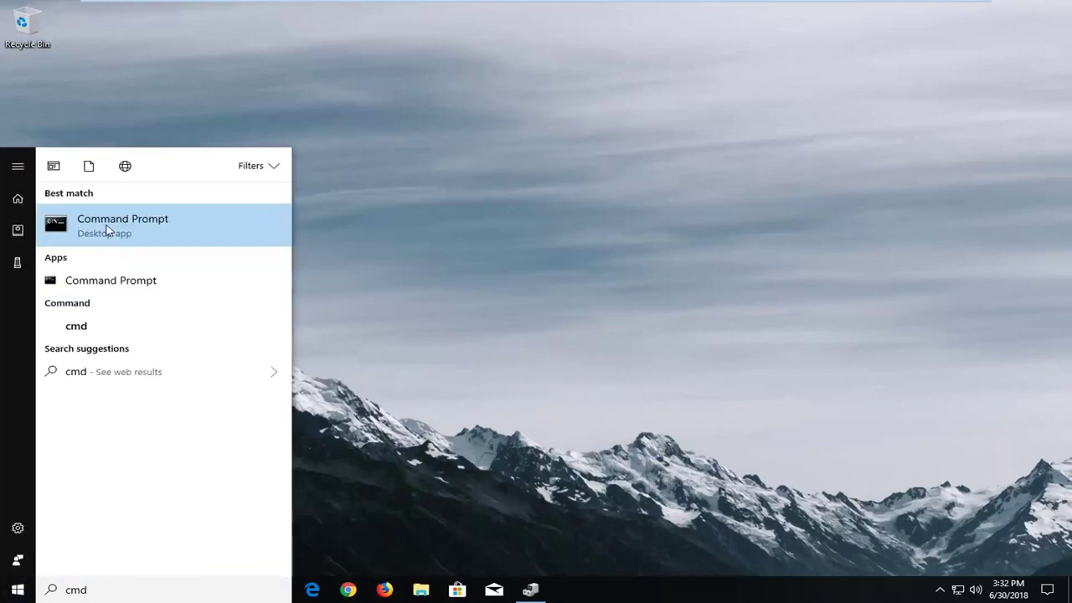
- Open Command Prompt as administrator from the cmd search results
click(106, 231)
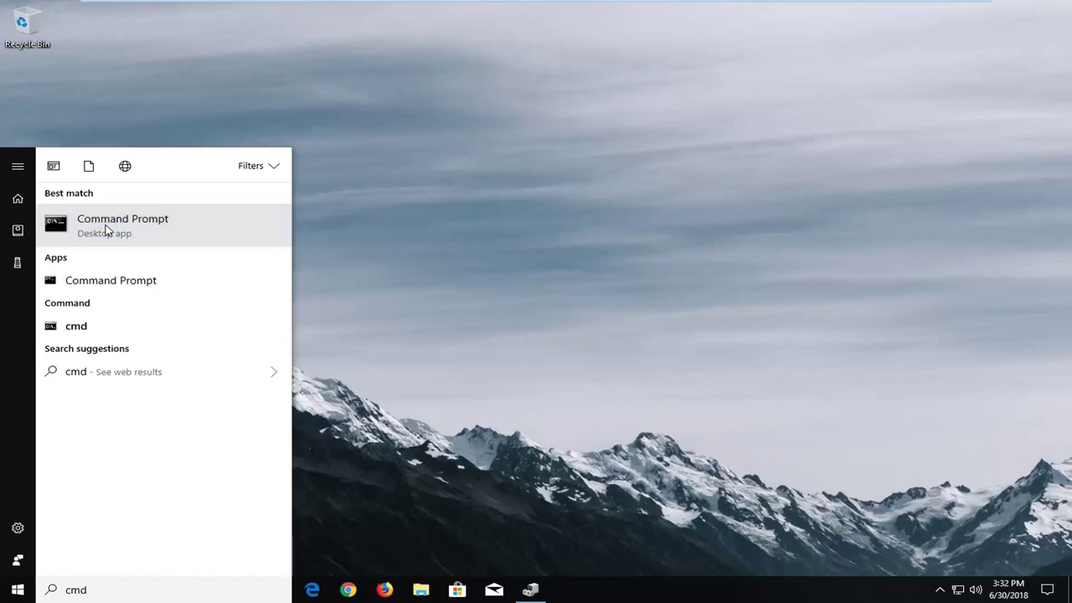
right_click(106, 231)
click(125, 241)
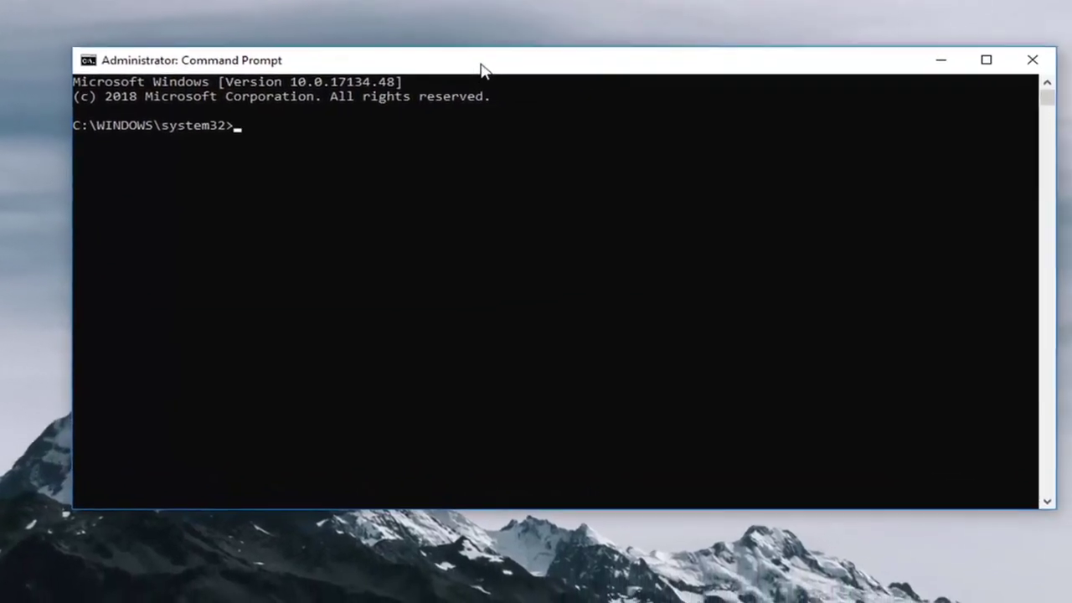
- Paste and run the command "net localgroup Administrators /add networkservice"
right_click(477, 63)
mouse_move(517, 199)
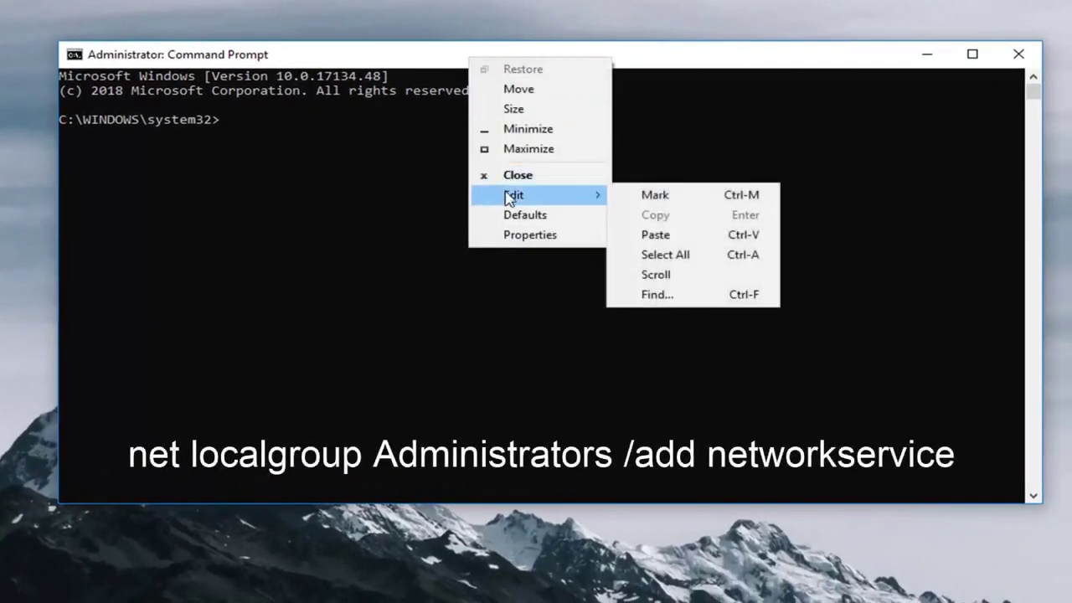
click(643, 239)
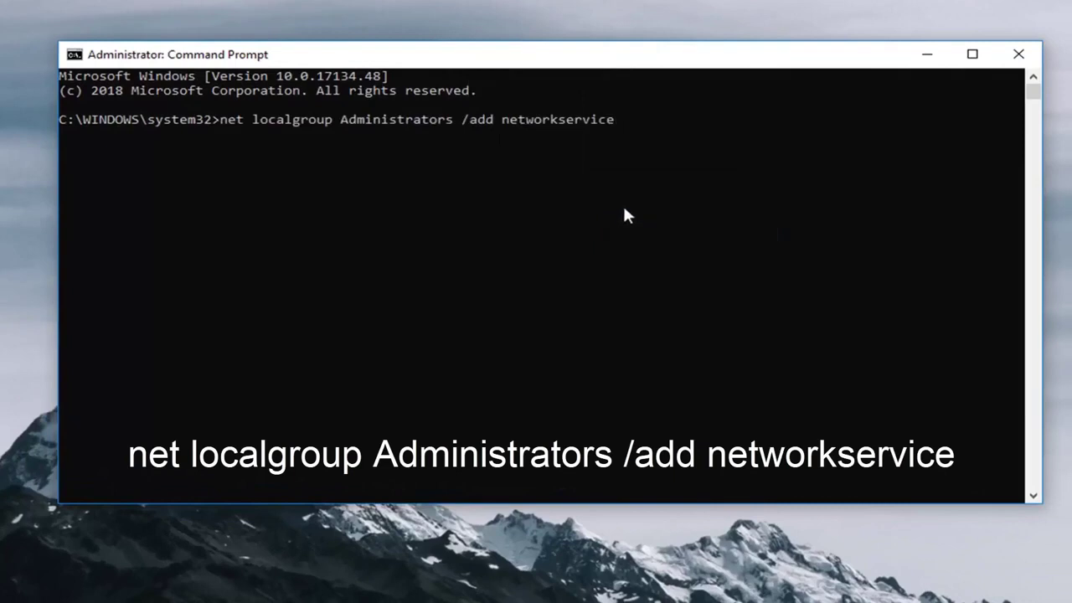
key(Return)
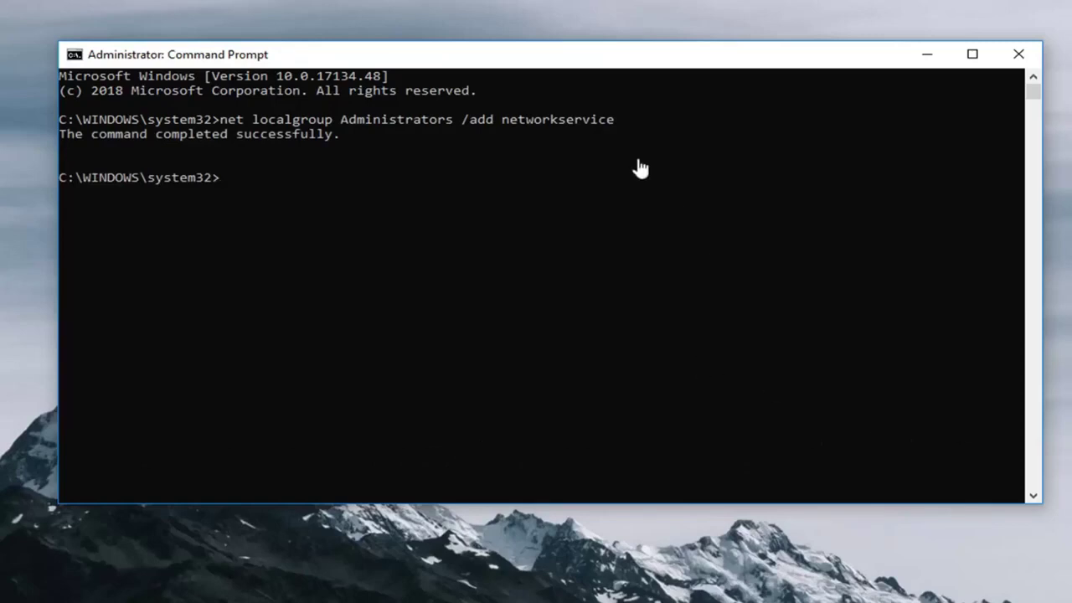
- Paste and run the command "net localgroup Administrators /add localservice", and close Command Prompt
right_click(485, 58)
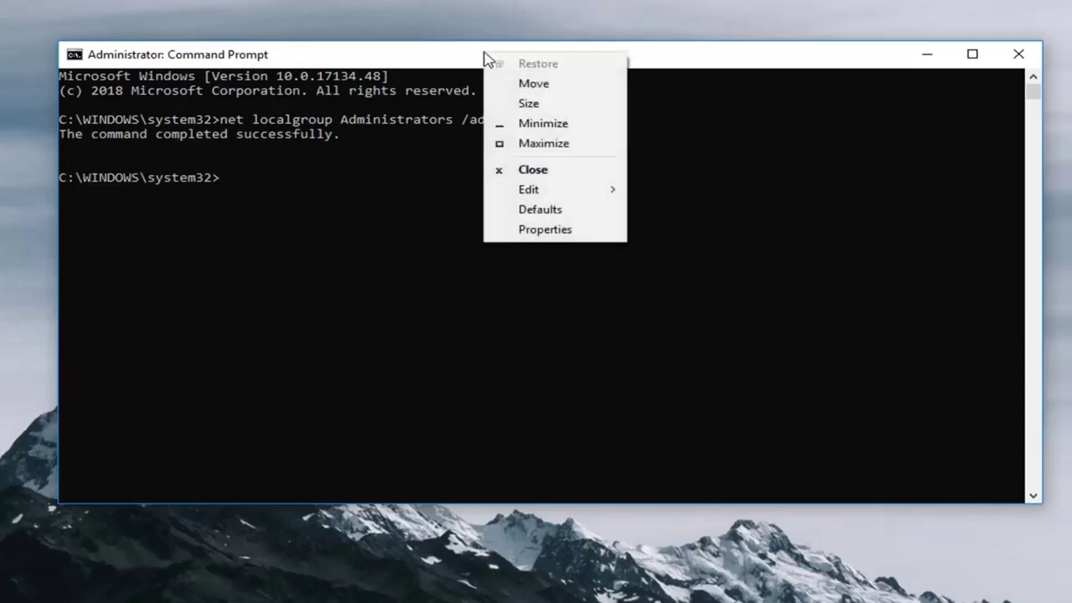
mouse_move(546, 195)
click(669, 232)
key(Return)
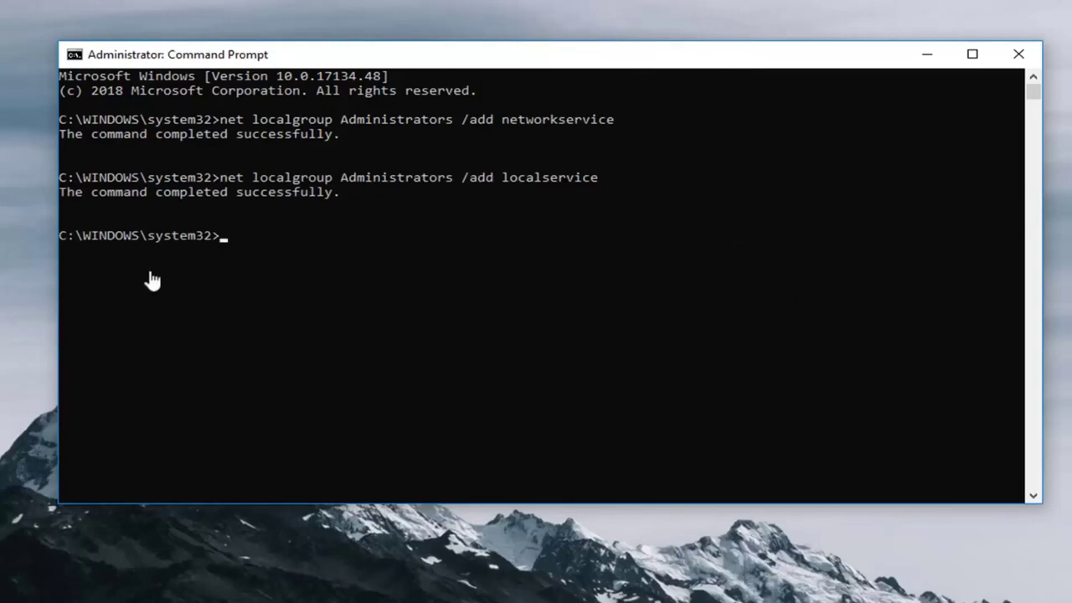
click(1020, 55)
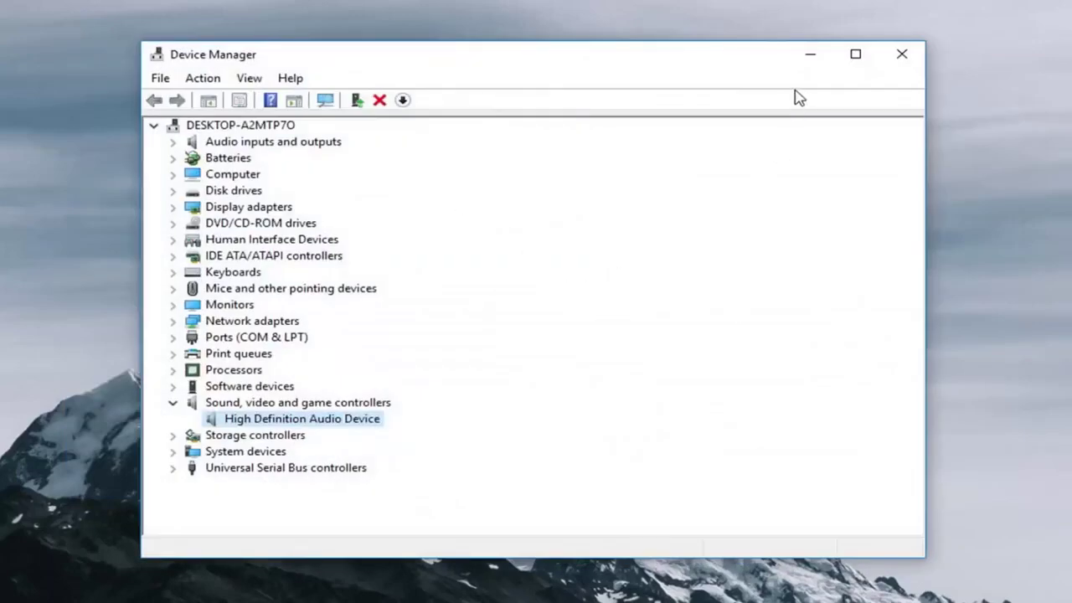
- Review the driver update, disable and uninstall options for High Definition Audio Device, and close Device Manager
right_click(246, 425)
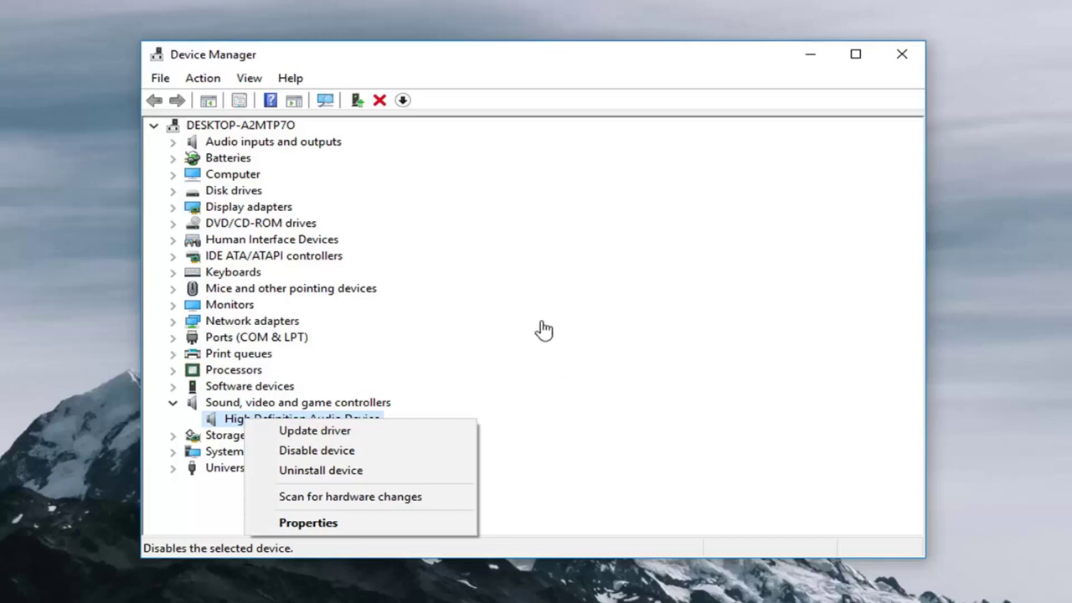
click(265, 436)
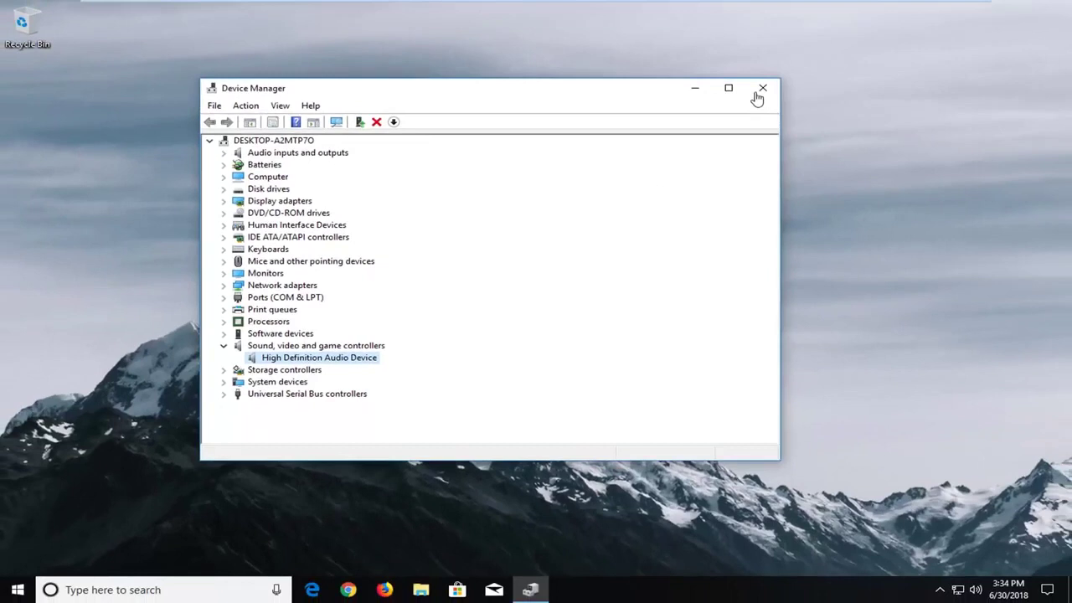
click(762, 88)
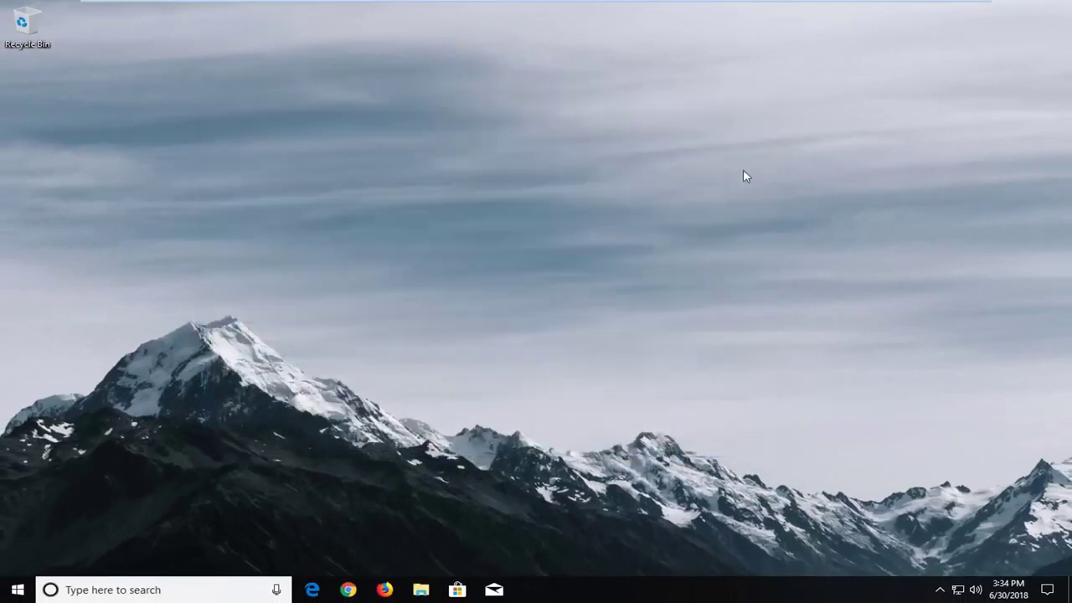